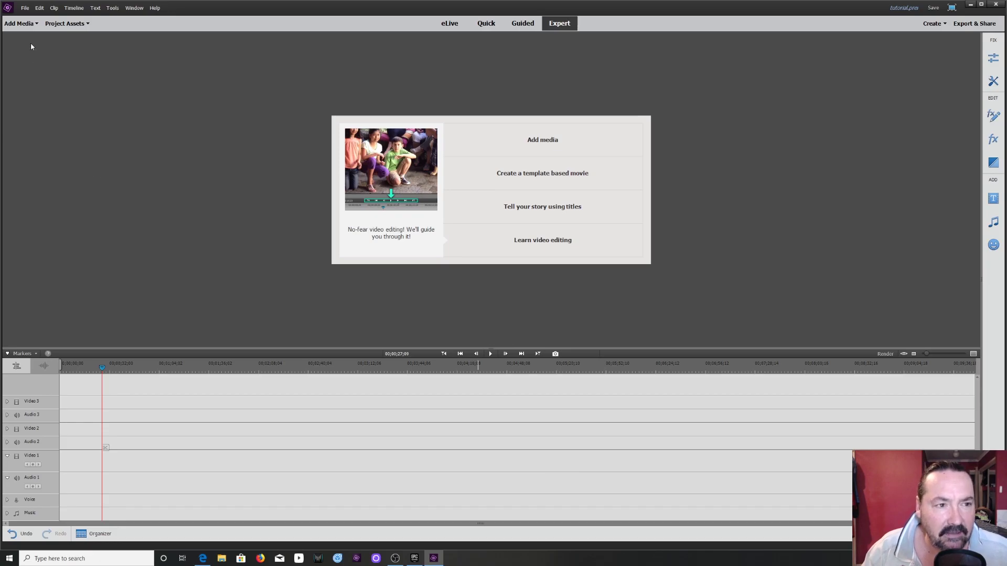
# Import DJI_0260.MP4 from D:\spark footage\sappire beach into the project assets
pyautogui.click(19, 23)
pyautogui.click(42, 66)
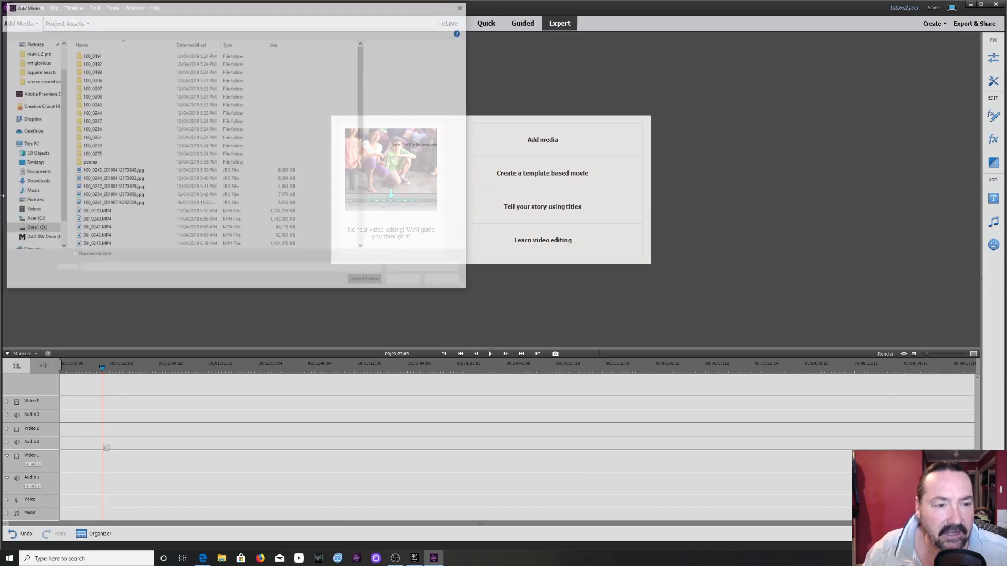
pyautogui.click(34, 247)
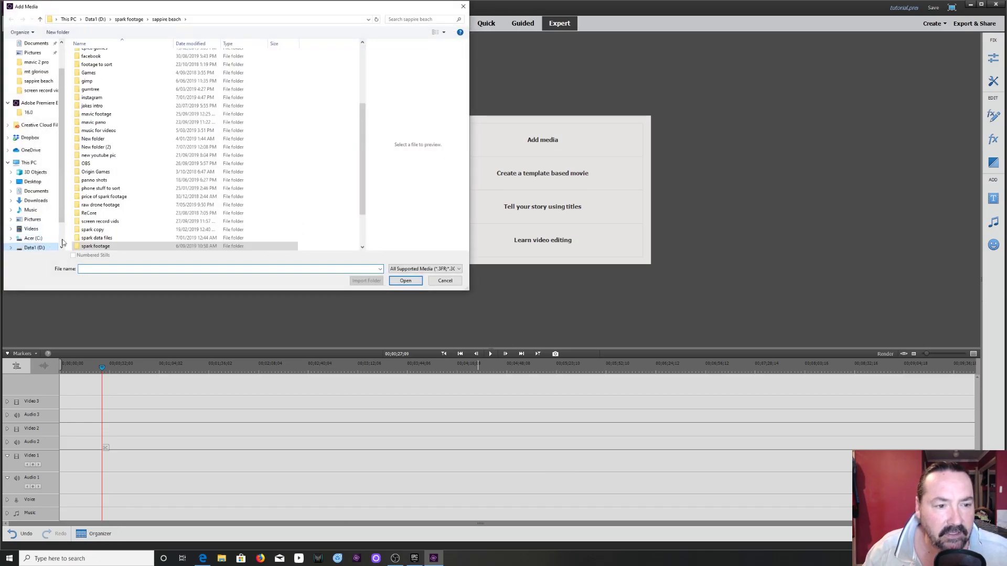
pyautogui.click(95, 246)
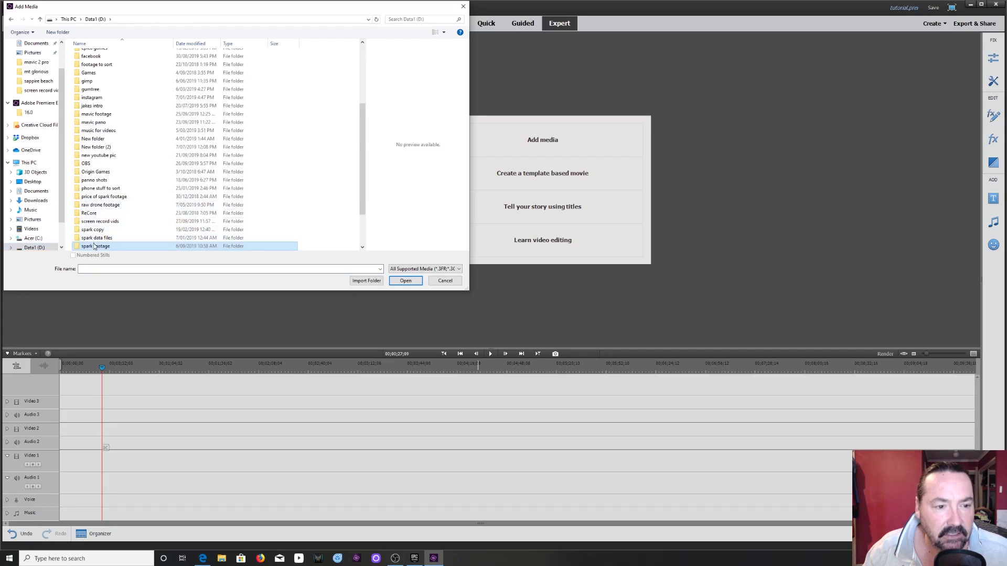
pyautogui.doubleClick(94, 246)
pyautogui.doubleClick(101, 140)
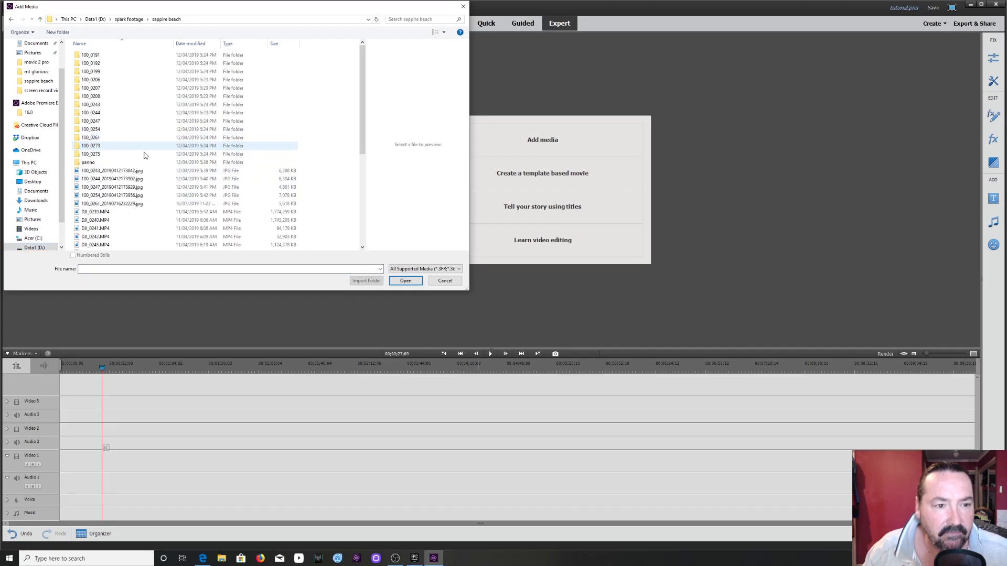
pyautogui.scroll(-6, 131, 151)
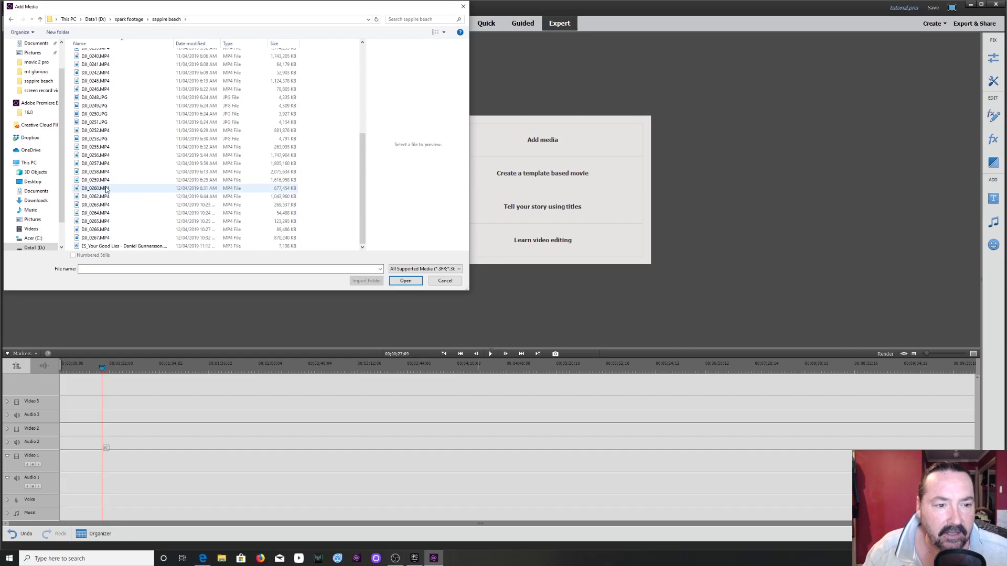
pyautogui.click(106, 190)
pyautogui.click(405, 281)
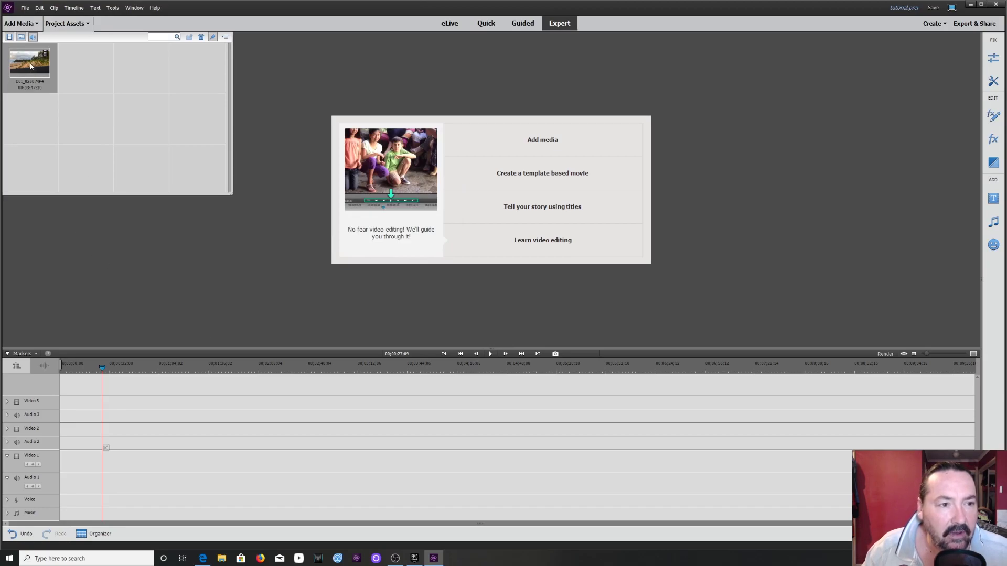
# Place DJI_0260.MP4 on Video 1, close Project Assets and scrub to preview the footage
pyautogui.moveTo(30, 65); pyautogui.dragTo(61, 488)
pyautogui.click(72, 25)
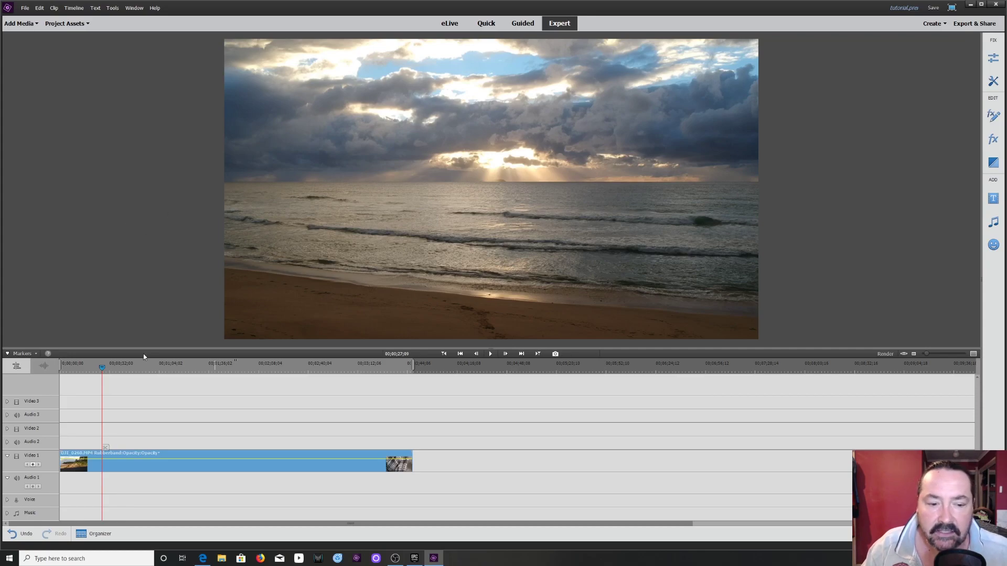
pyautogui.moveTo(102, 374); pyautogui.dragTo(221, 399)
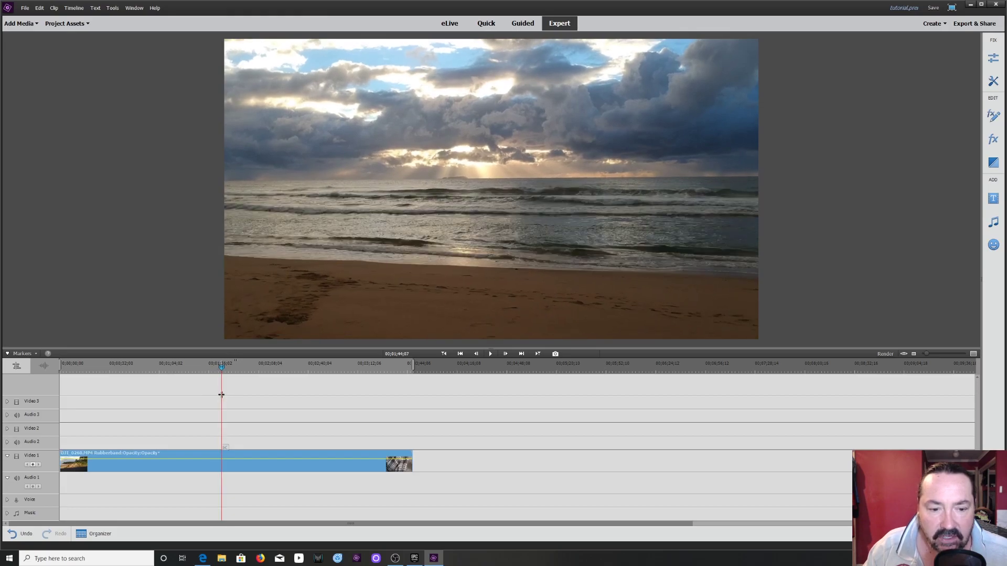
# Split the beach clip at two playhead positions
pyautogui.click(225, 448)
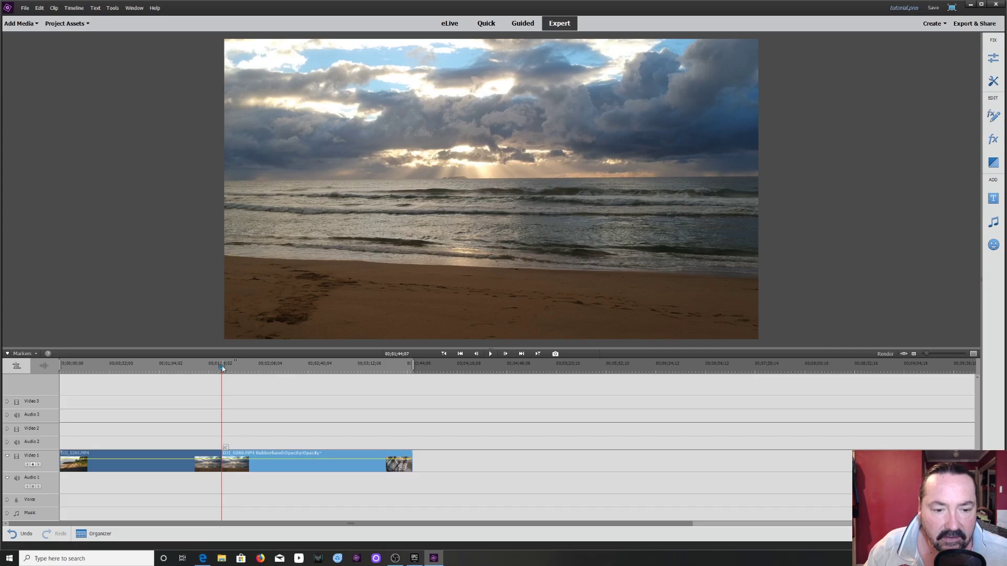
pyautogui.moveTo(222, 366); pyautogui.dragTo(265, 380)
pyautogui.click(268, 445)
# Delete the first piece with Close Gap and the second piece, leaving one short clip
pyautogui.rightClick(159, 464)
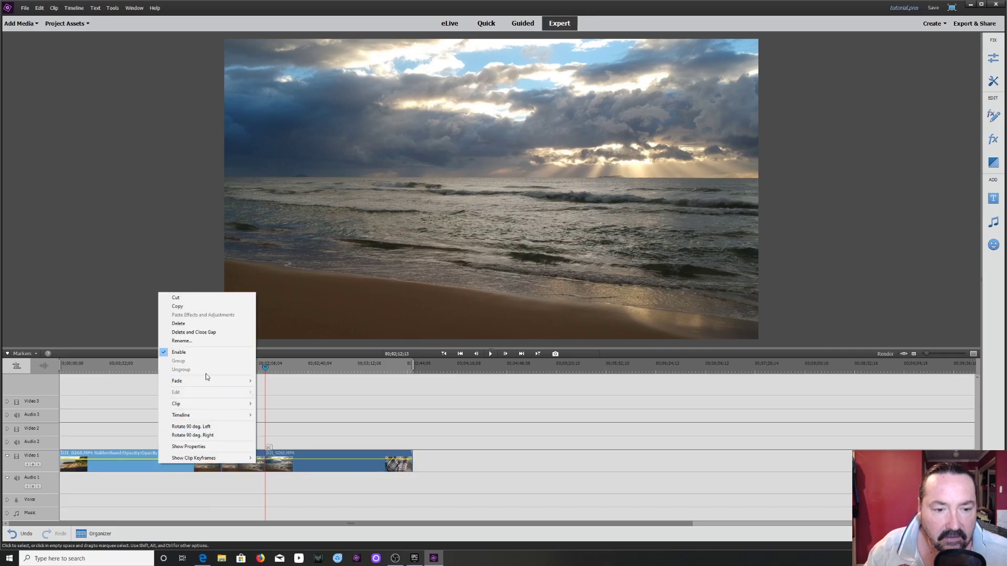
pyautogui.click(193, 333)
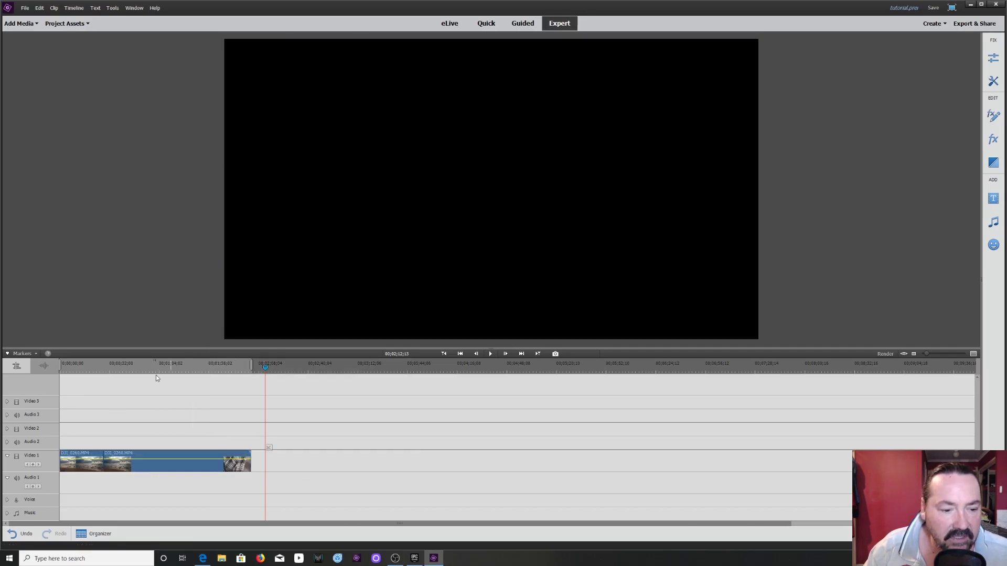
pyautogui.moveTo(265, 372); pyautogui.dragTo(87, 367)
pyautogui.click(157, 466)
pyautogui.rightClick(157, 464)
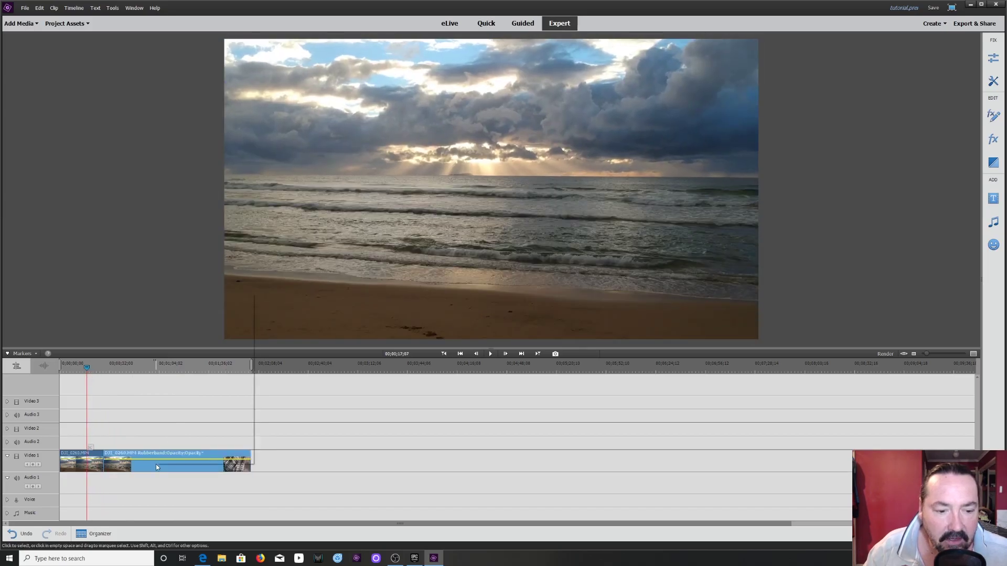
pyautogui.click(201, 325)
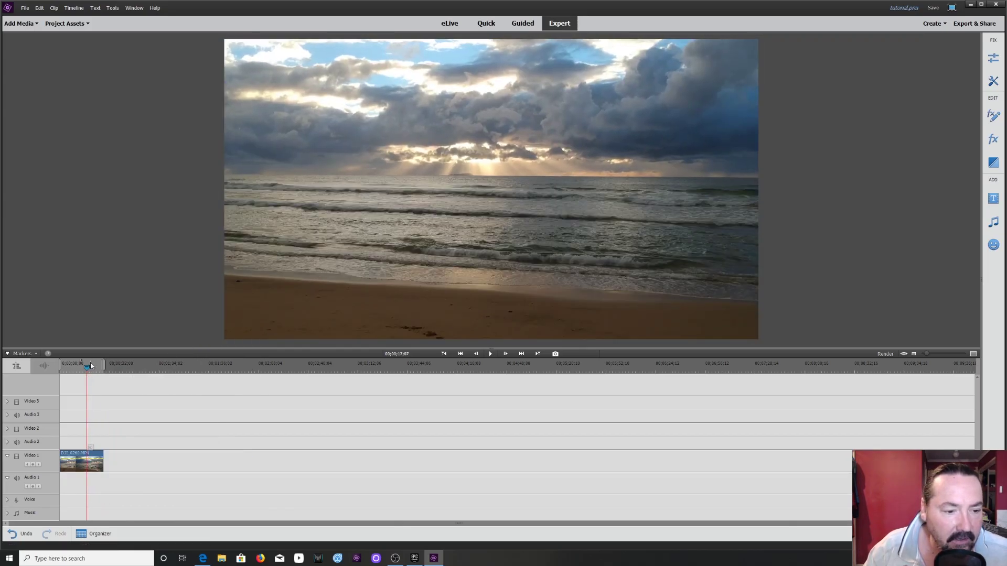
pyautogui.moveTo(91, 365); pyautogui.dragTo(75, 367)
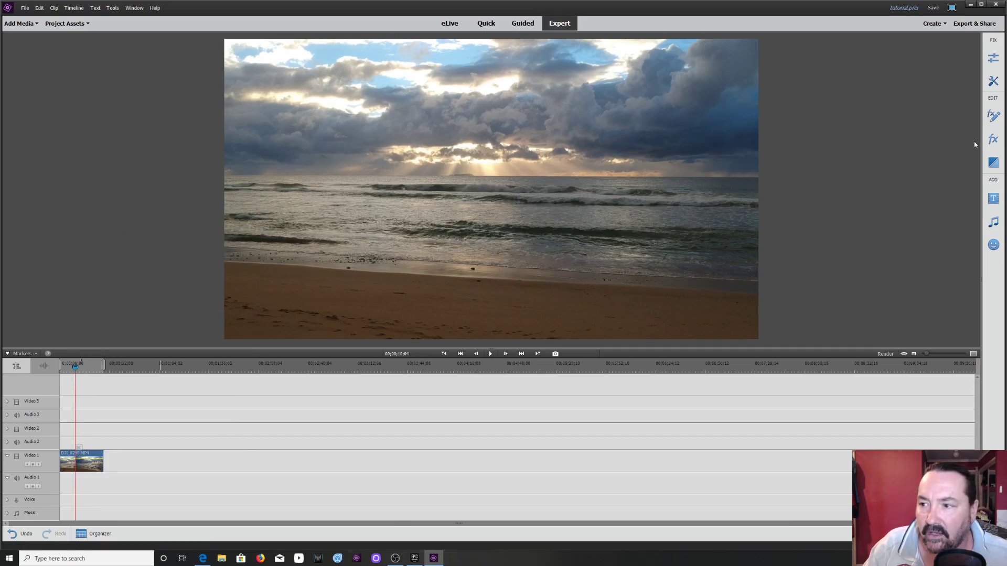
# Apply Image Control to the trimmed clip with brightness -10 and saturation eased slightly down
pyautogui.click(993, 140)
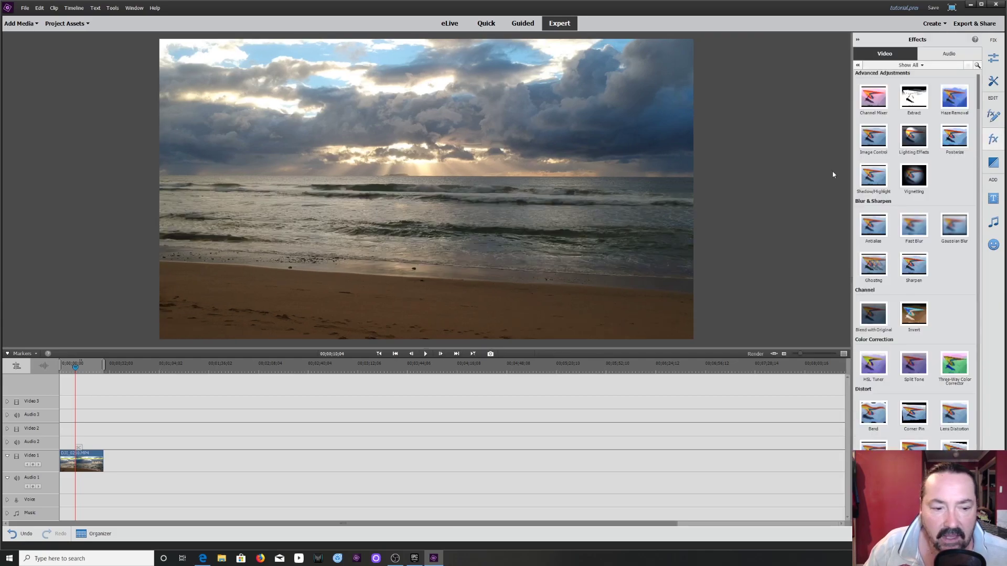
pyautogui.click(88, 468)
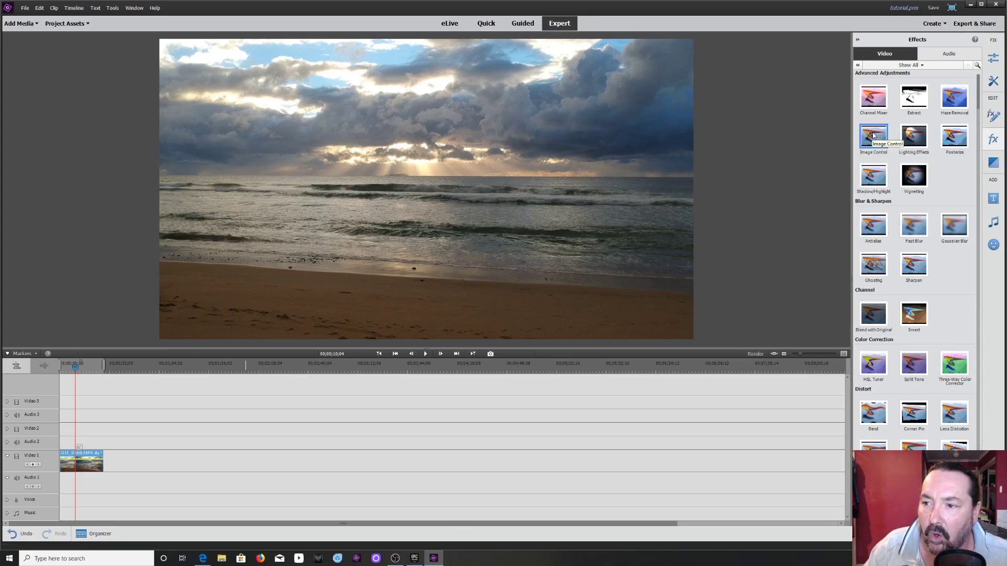
pyautogui.moveTo(873, 135); pyautogui.dragTo(460, 303)
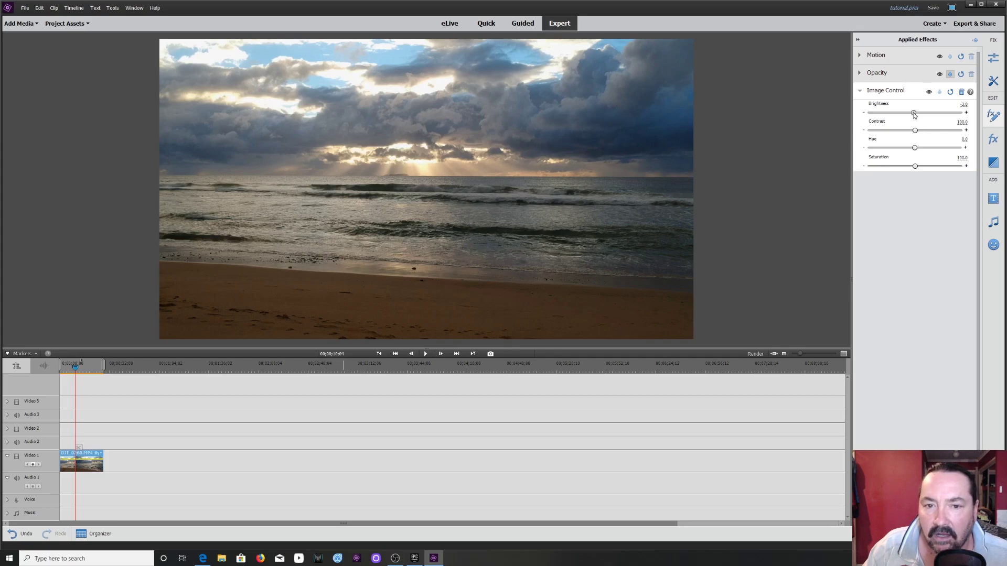
pyautogui.moveTo(913, 114); pyautogui.dragTo(913, 135)
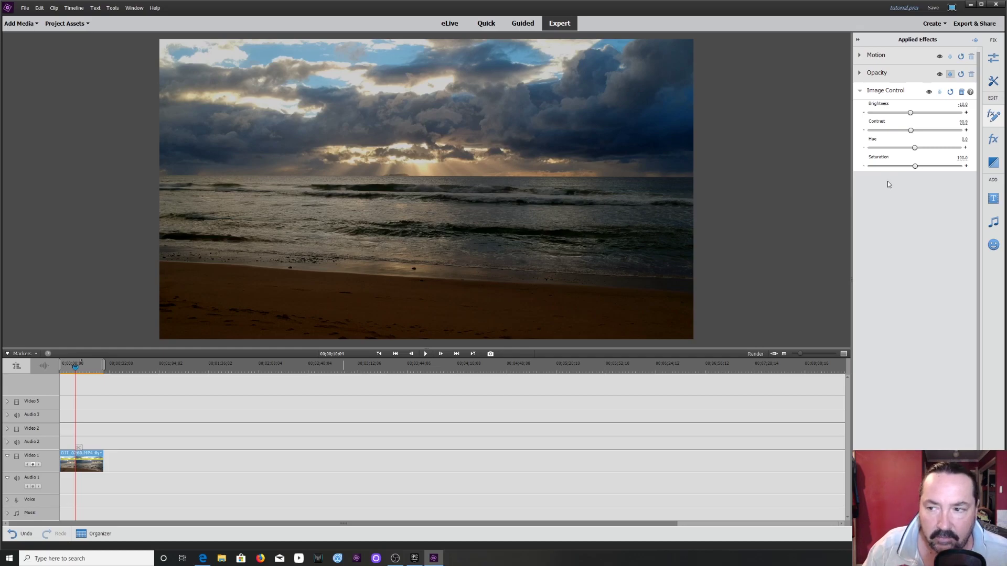
pyautogui.moveTo(915, 167); pyautogui.dragTo(914, 167)
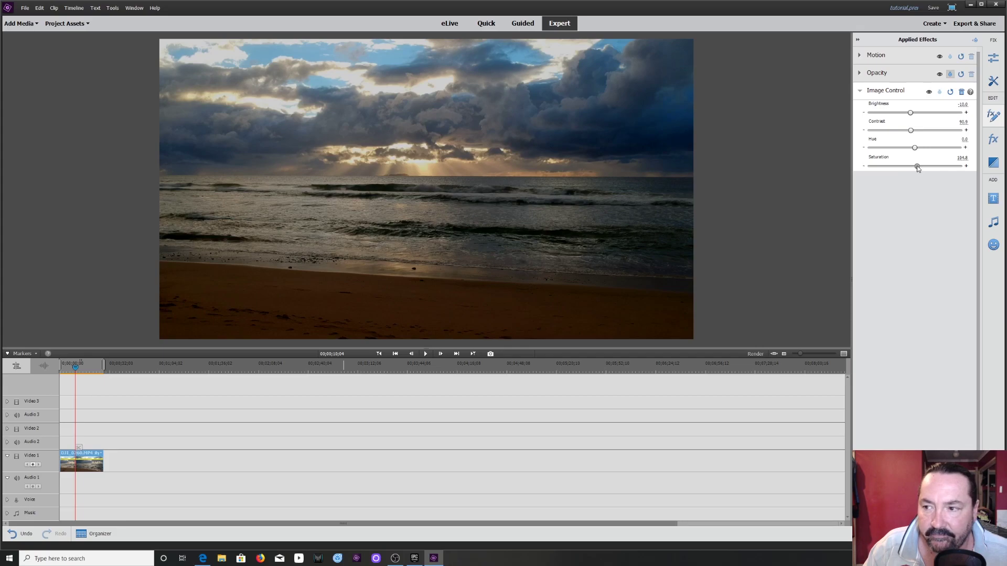
pyautogui.moveTo(919, 168); pyautogui.dragTo(918, 168)
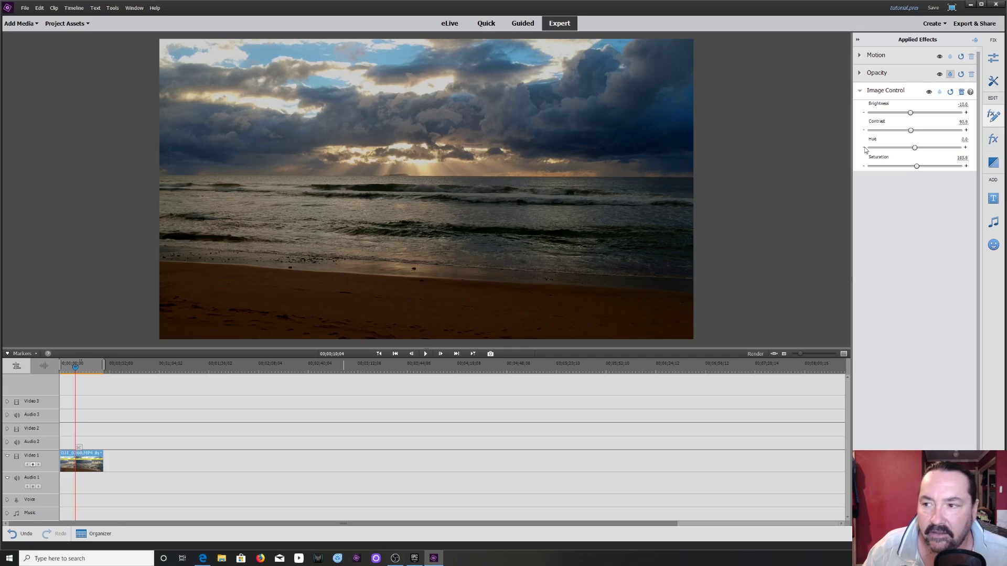
# Add Haze Removal to the beach clip with Auto Haze Removal on at sensitivity 0.75
pyautogui.click(986, 140)
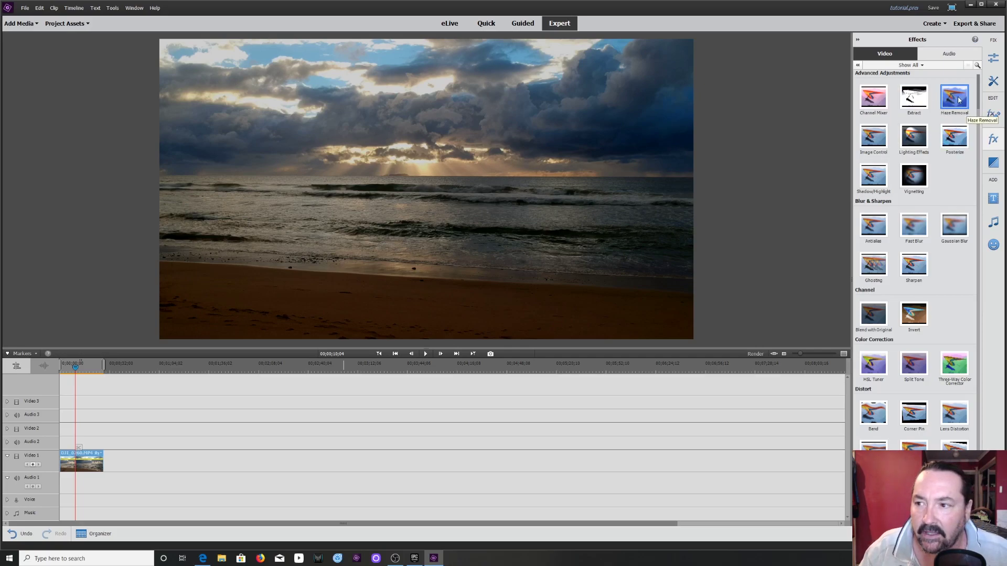
pyautogui.moveTo(952, 101); pyautogui.dragTo(94, 459)
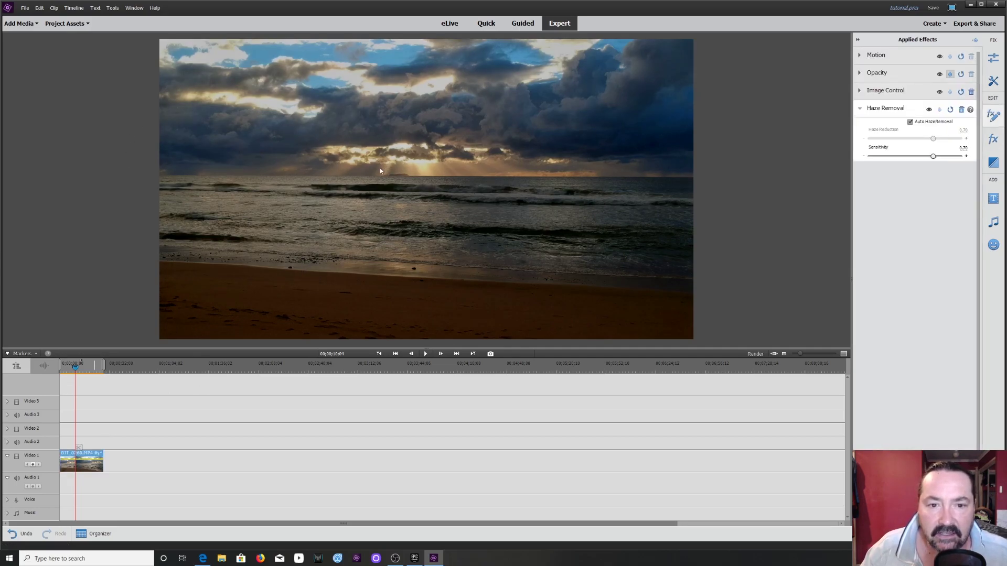
# Apply HSL Tuner to the clip, raising saturation to Orange 88, Yellow 52, Blue 41
pyautogui.click(993, 139)
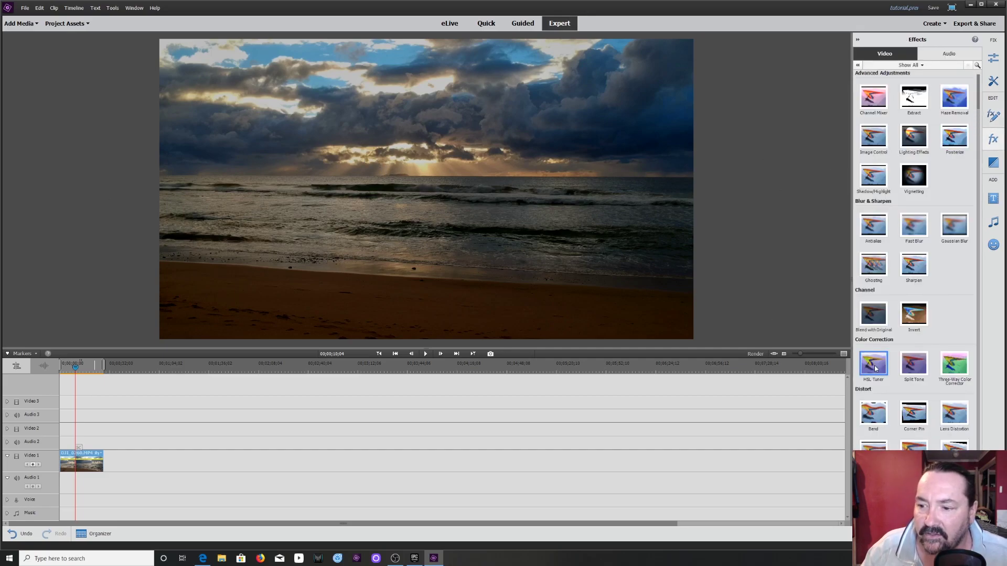
pyautogui.moveTo(874, 365); pyautogui.dragTo(90, 459)
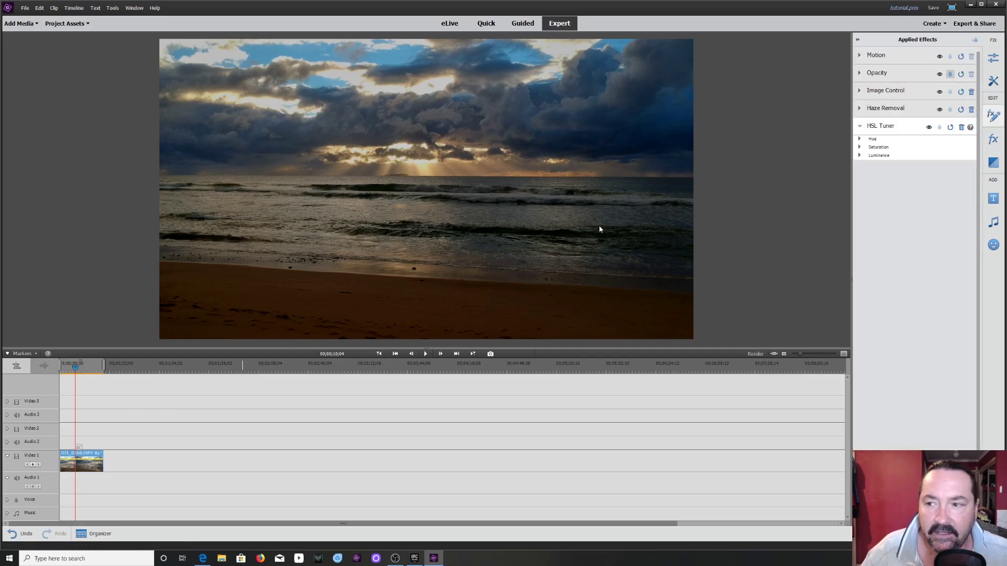
pyautogui.click(859, 147)
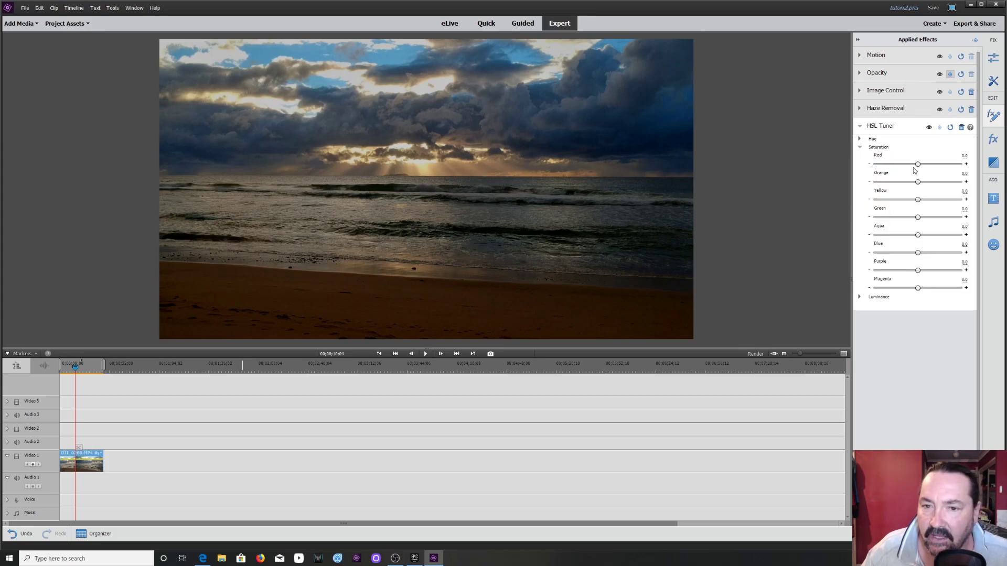
pyautogui.moveTo(919, 185); pyautogui.dragTo(940, 201)
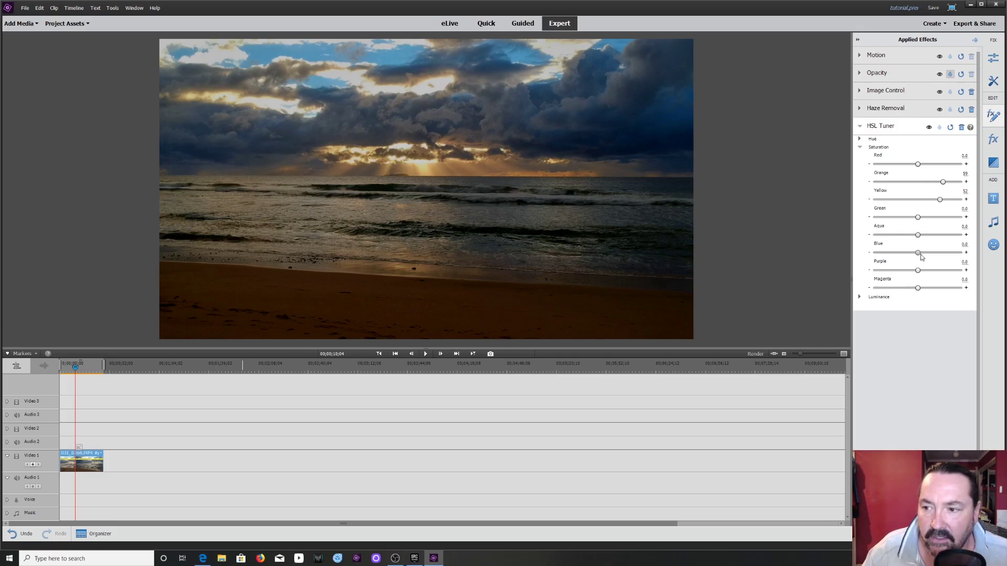
pyautogui.moveTo(918, 252); pyautogui.dragTo(936, 254)
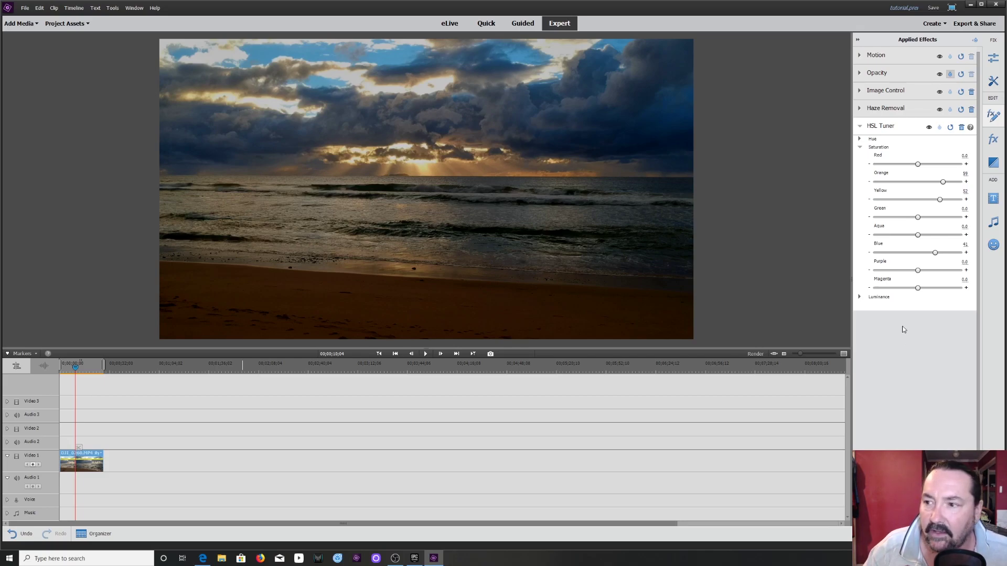
# Apply Sharpen to the clip at amount 31 and enlarge the preview monitor above the timeline
pyautogui.click(994, 141)
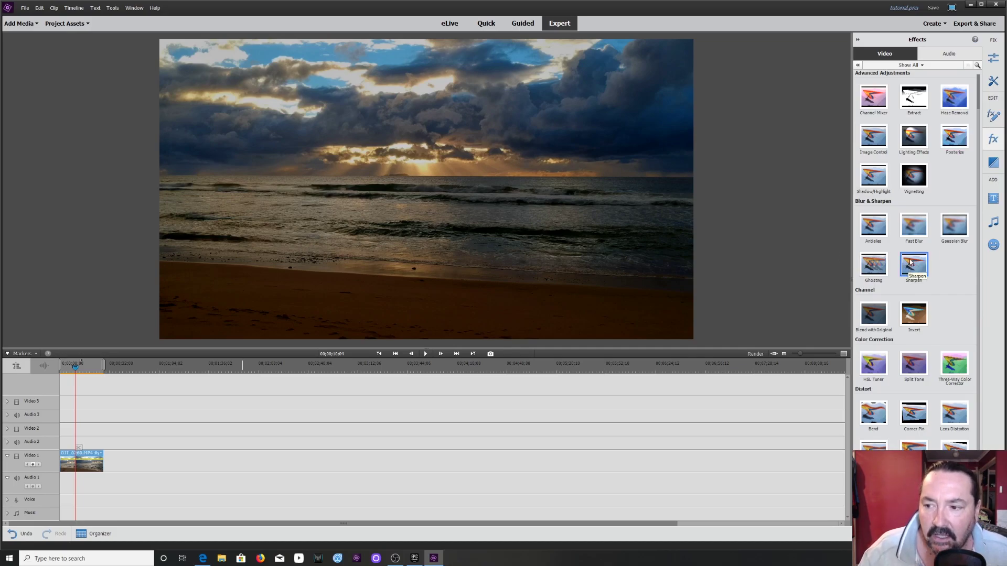
pyautogui.moveTo(879, 267); pyautogui.dragTo(93, 465)
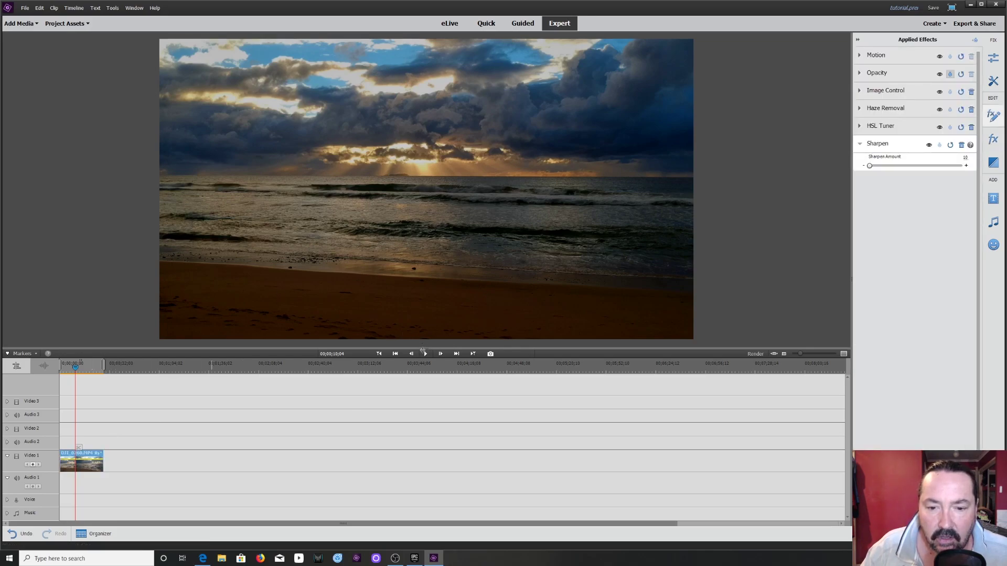
pyautogui.moveTo(422, 350); pyautogui.dragTo(423, 423)
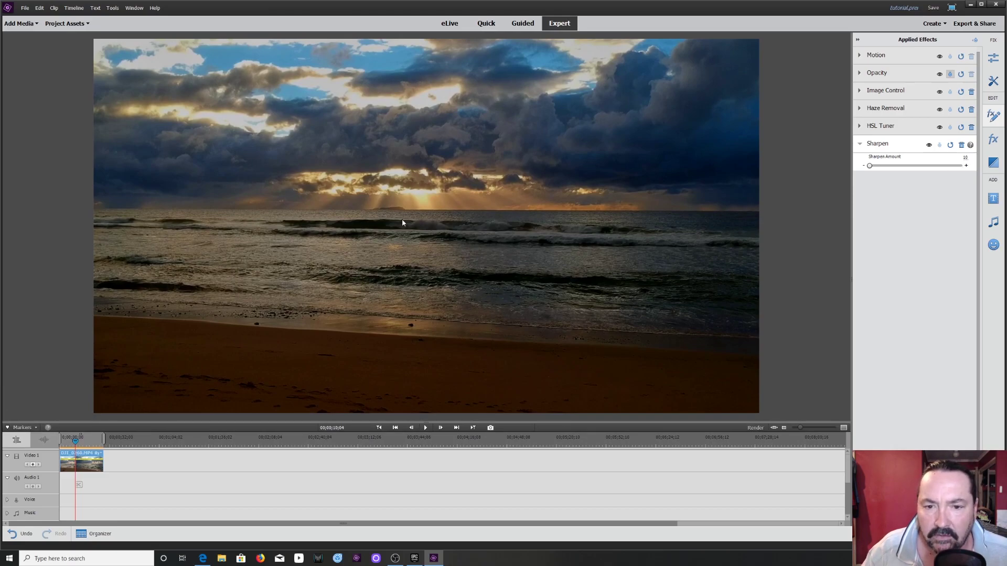
pyautogui.moveTo(965, 158); pyautogui.dragTo(999, 157)
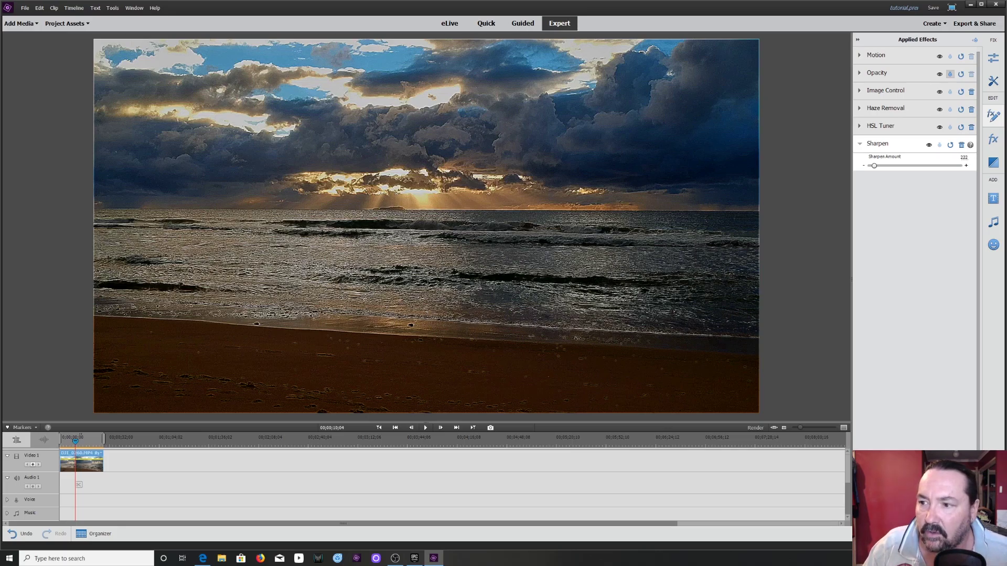
pyautogui.moveTo(874, 166); pyautogui.dragTo(870, 166)
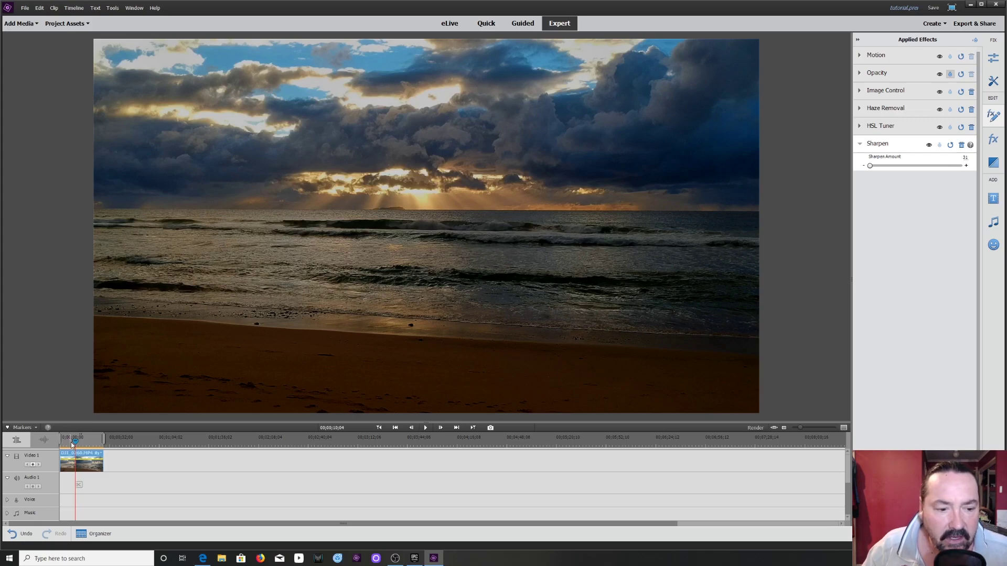
pyautogui.moveTo(75, 441); pyautogui.dragTo(60, 440)
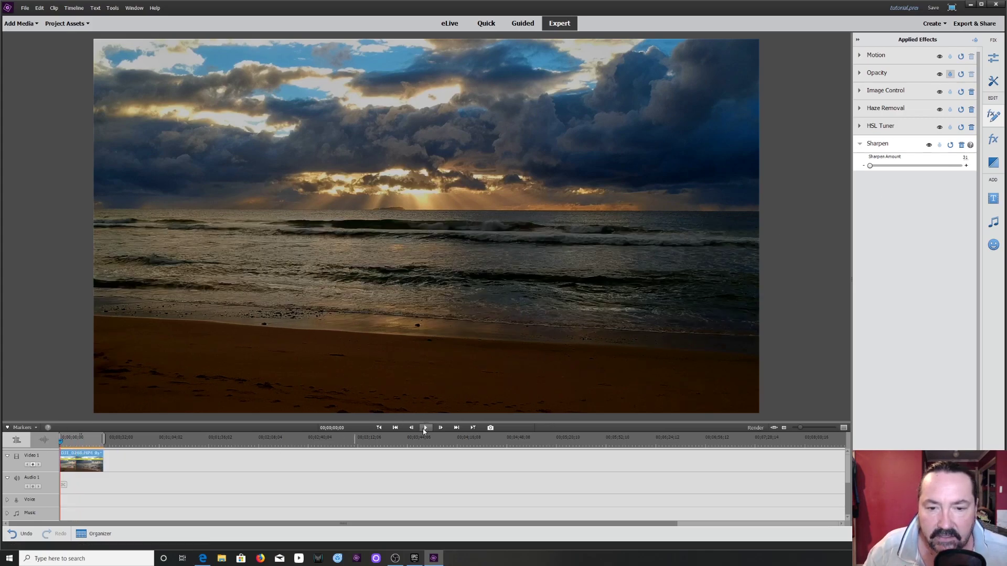
pyautogui.press('space')
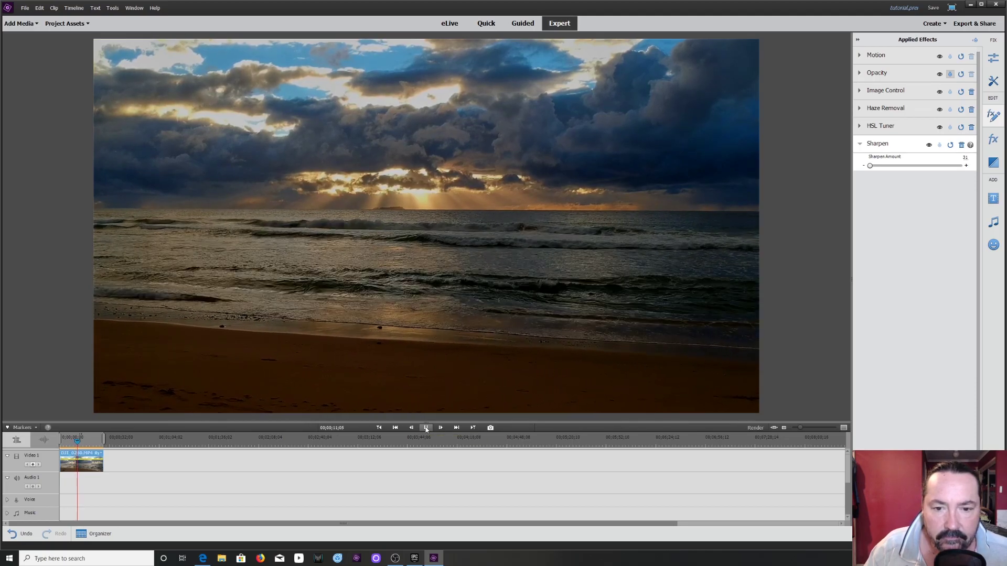
pyautogui.click(426, 429)
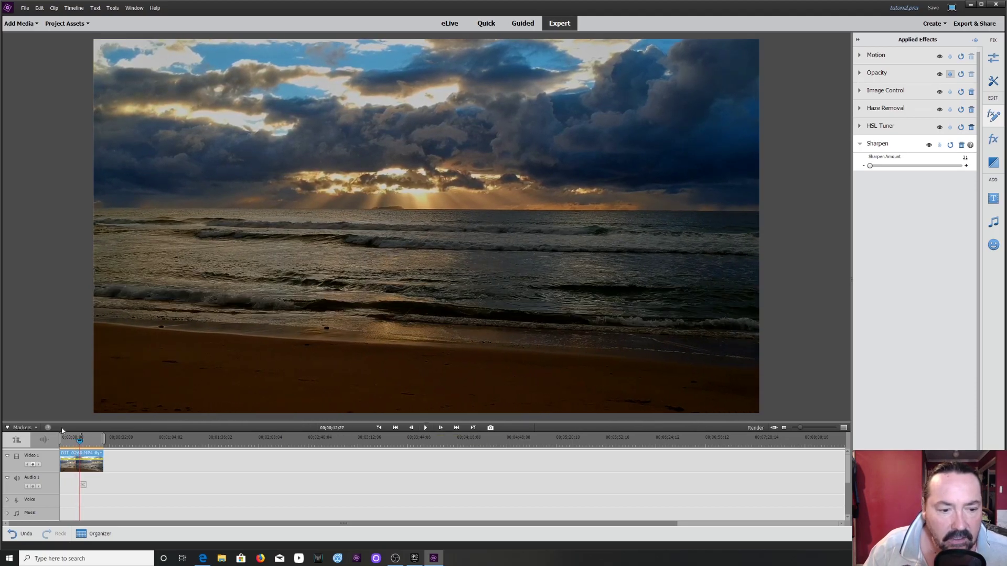
pyautogui.press('Home')
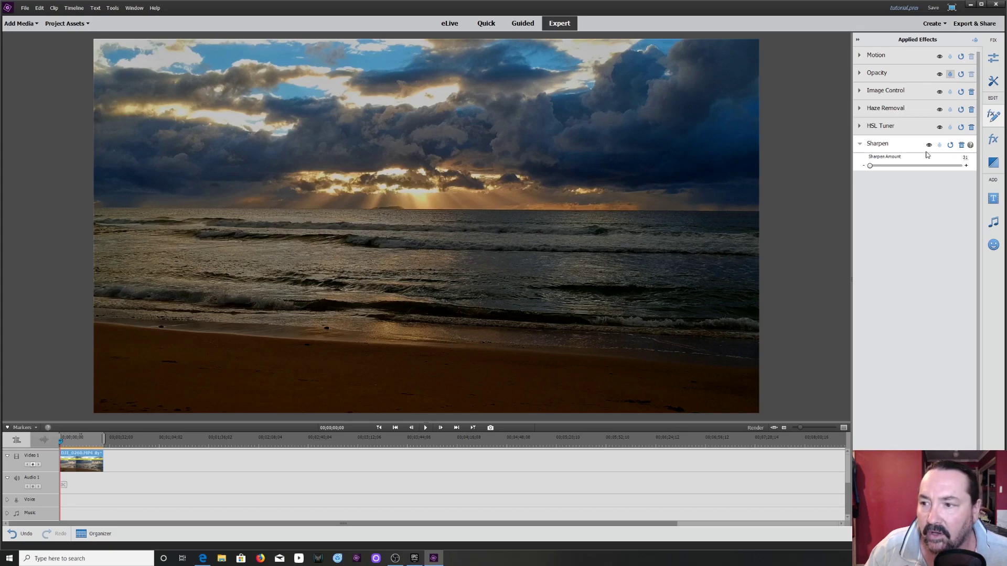
pyautogui.click(928, 144)
pyautogui.click(940, 127)
pyautogui.click(939, 92)
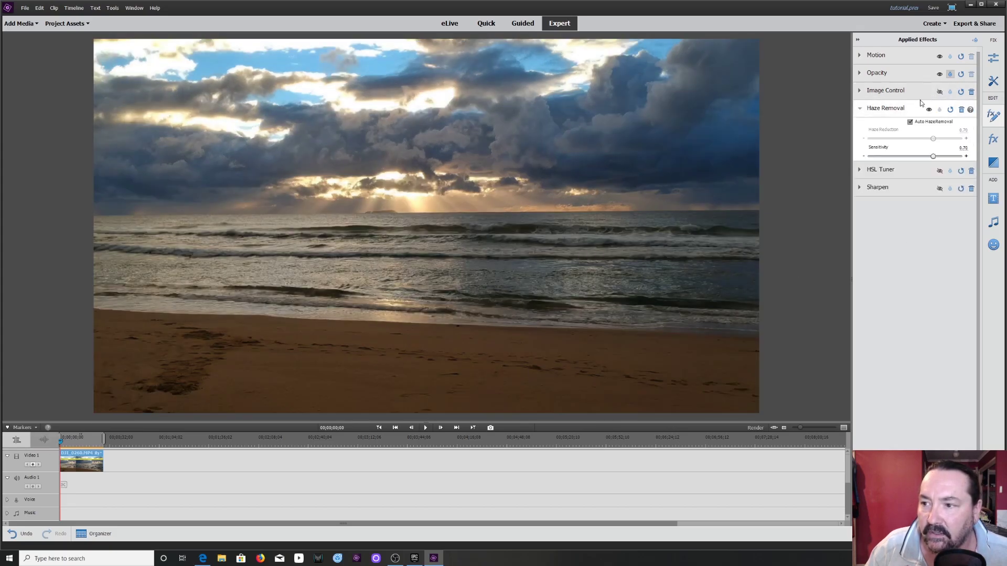
pyautogui.click(929, 110)
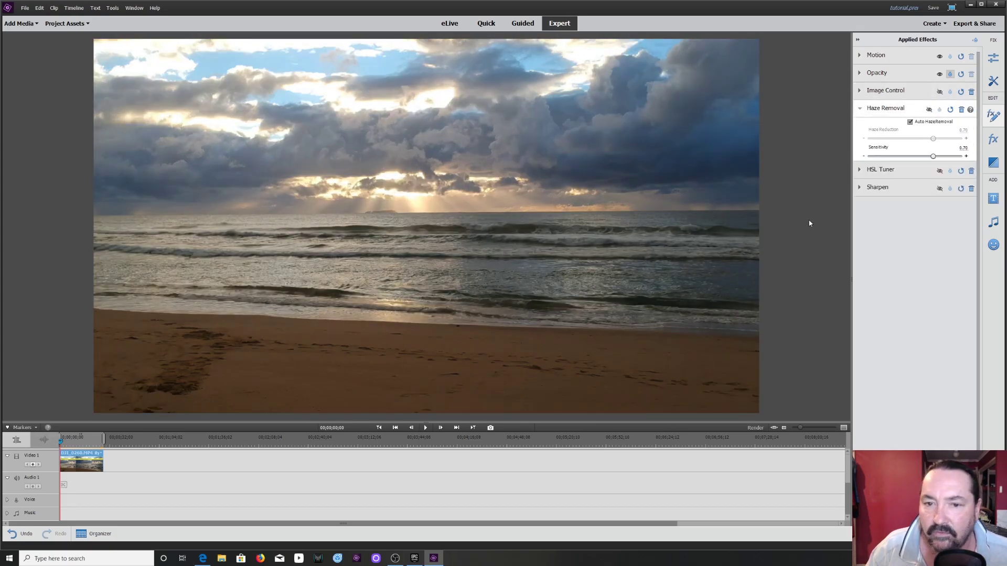
pyautogui.click(425, 427)
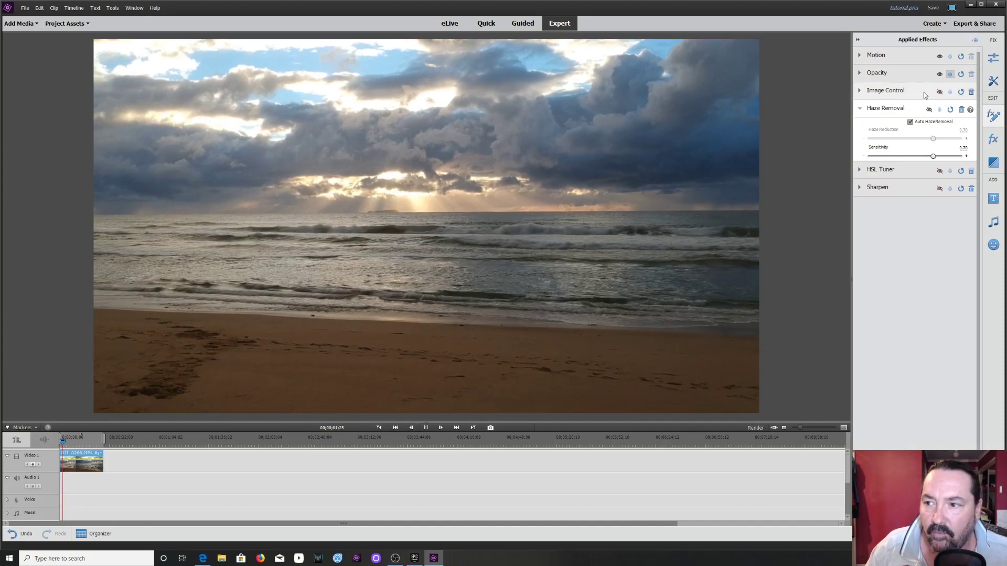
pyautogui.click(940, 92)
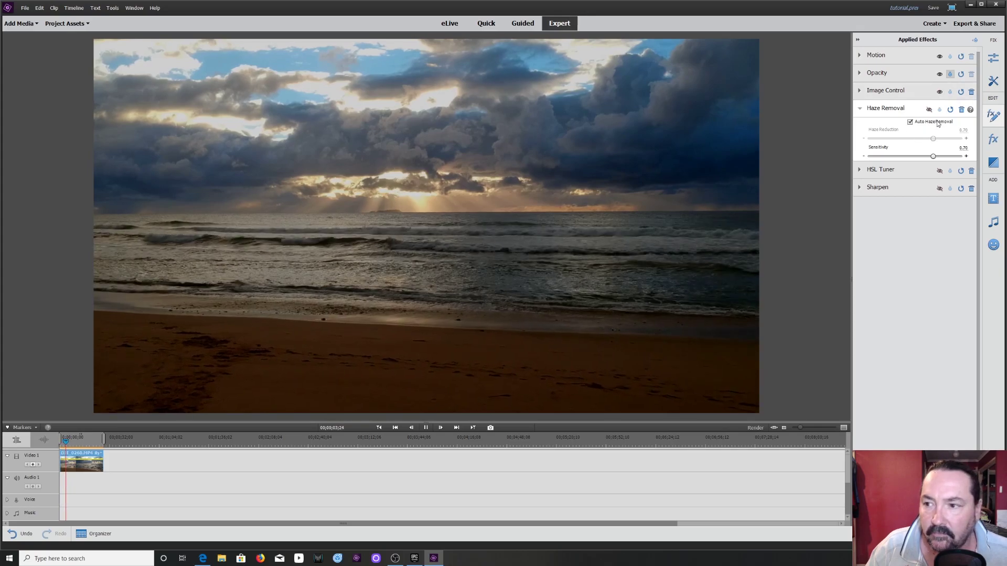
pyautogui.click(928, 110)
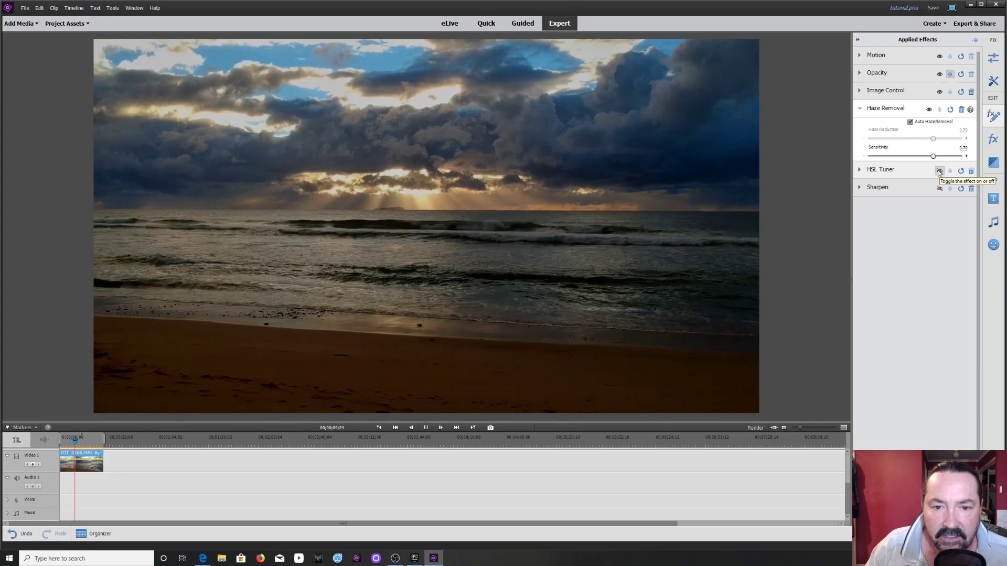
pyautogui.click(939, 171)
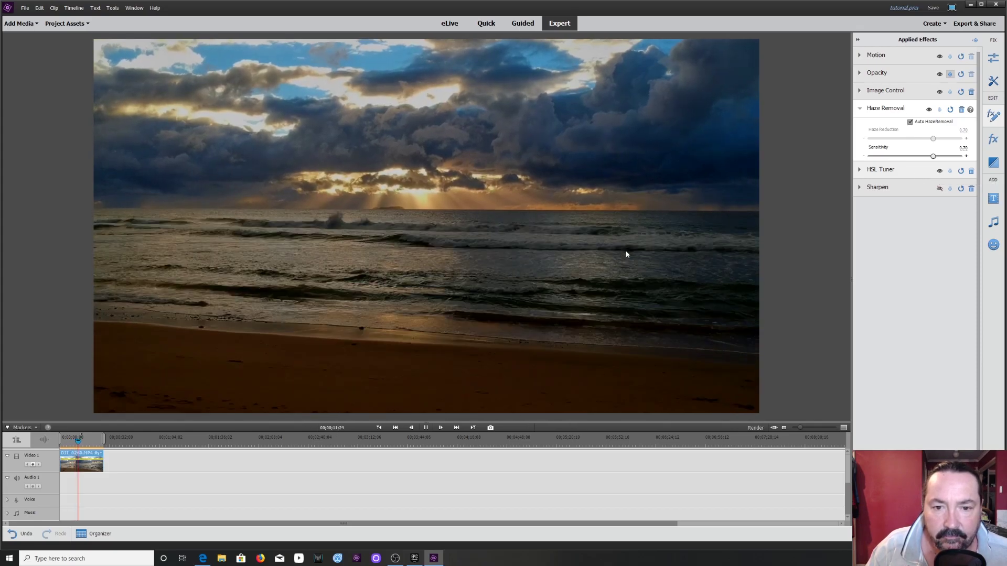
pyautogui.click(939, 189)
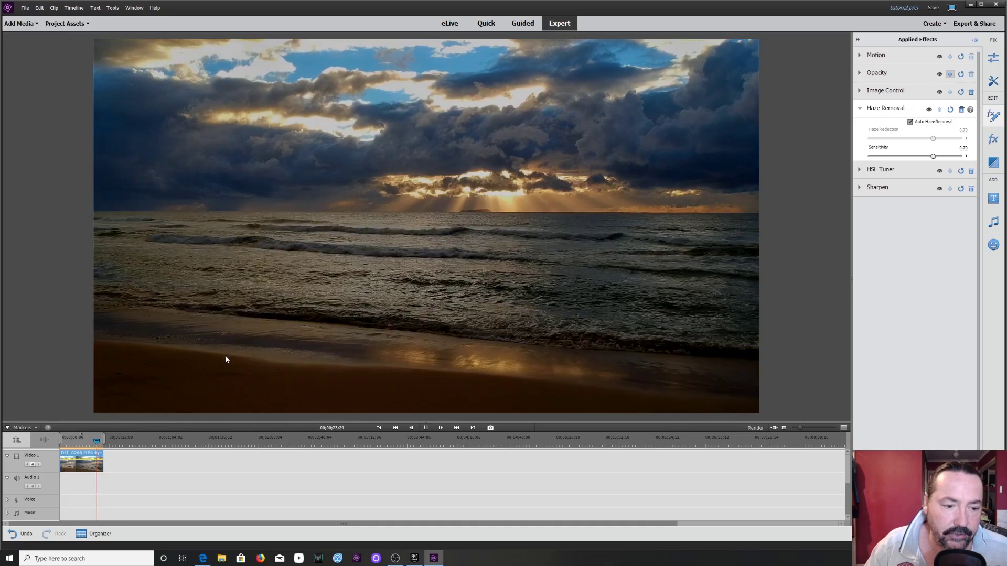
pyautogui.click(426, 428)
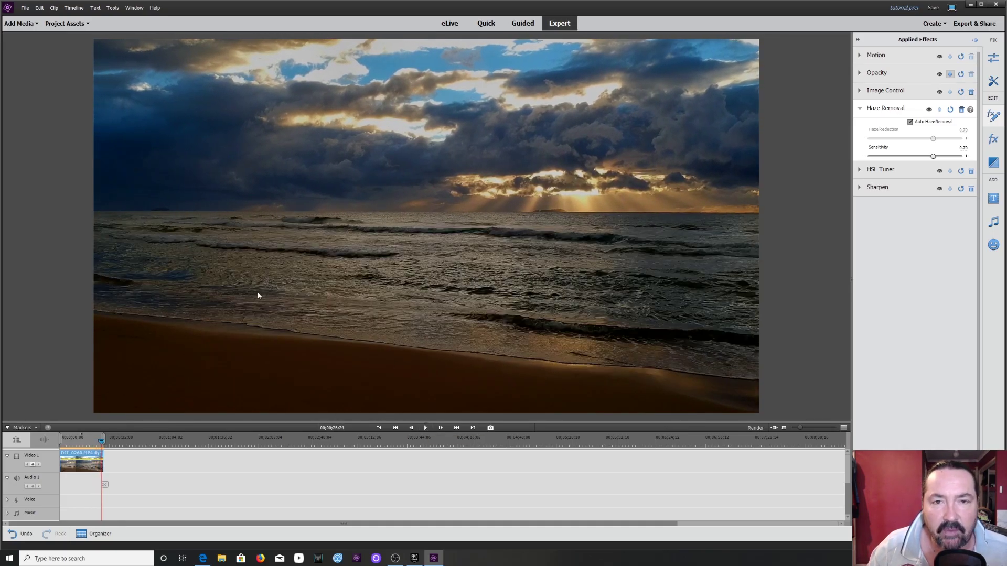